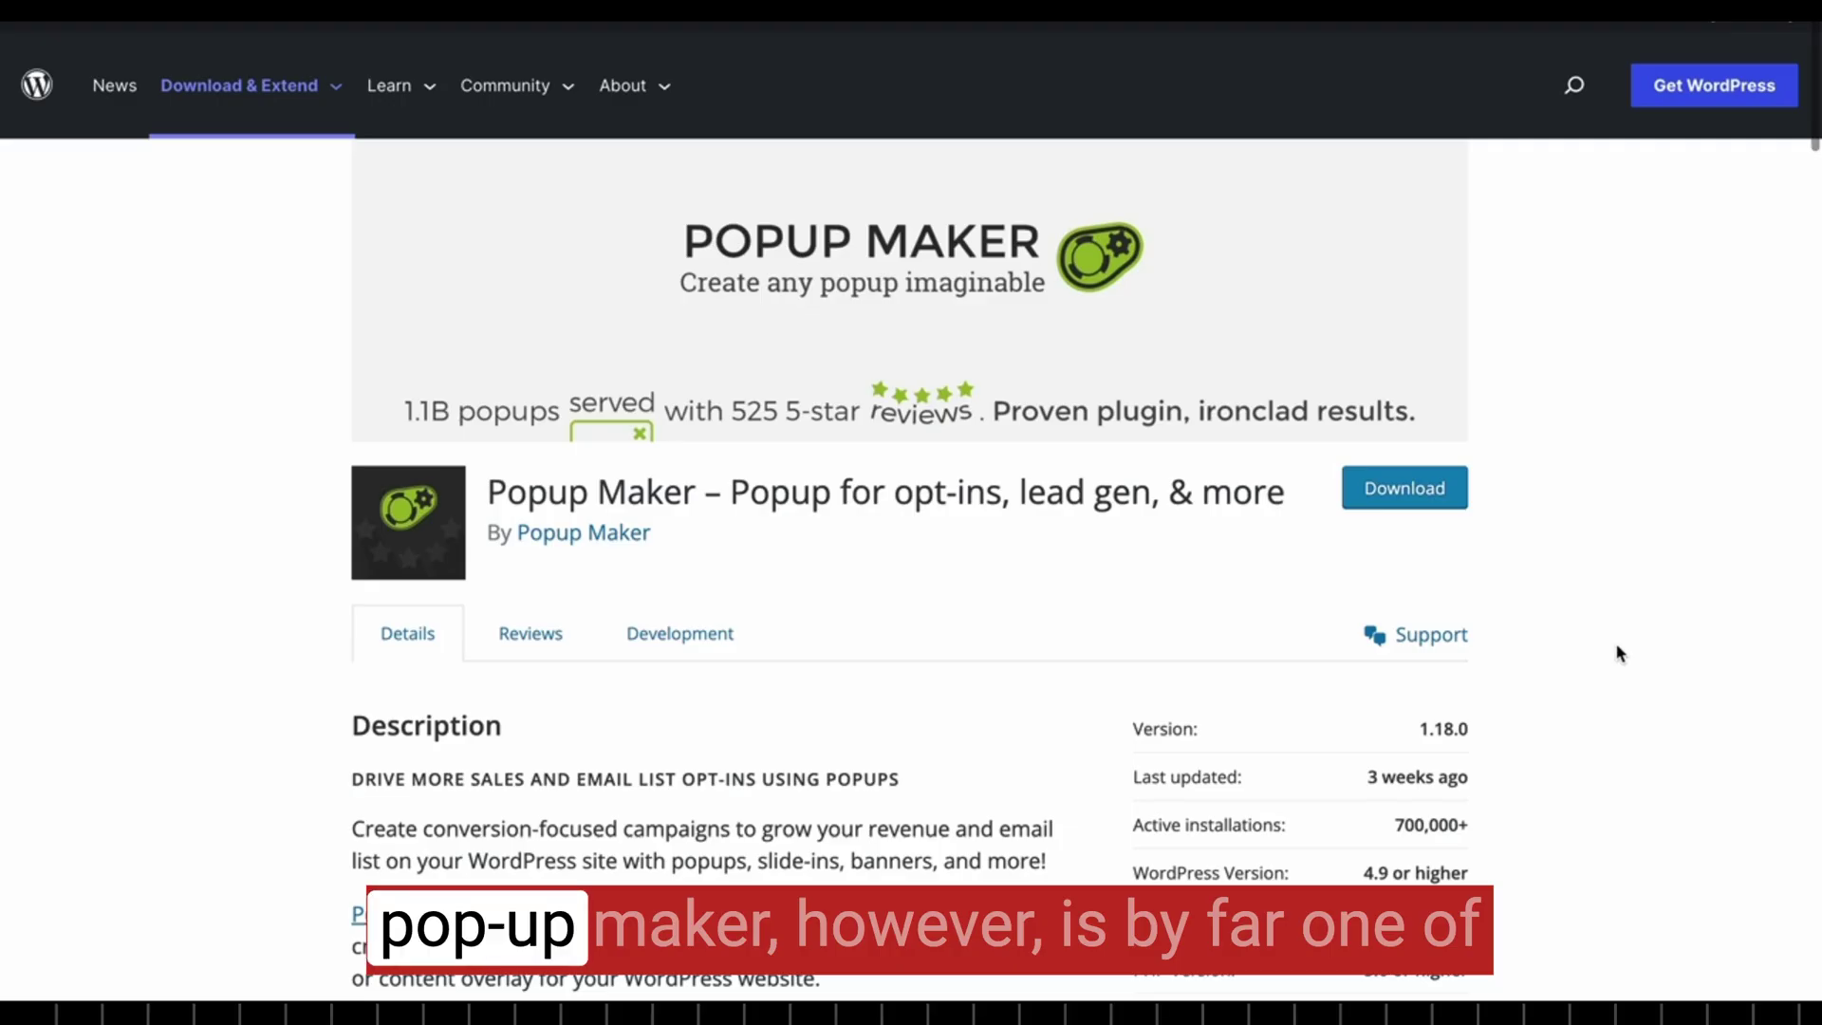
scroll(1618, 653, "down", 3)
scroll(1619, 654, "down", 3)
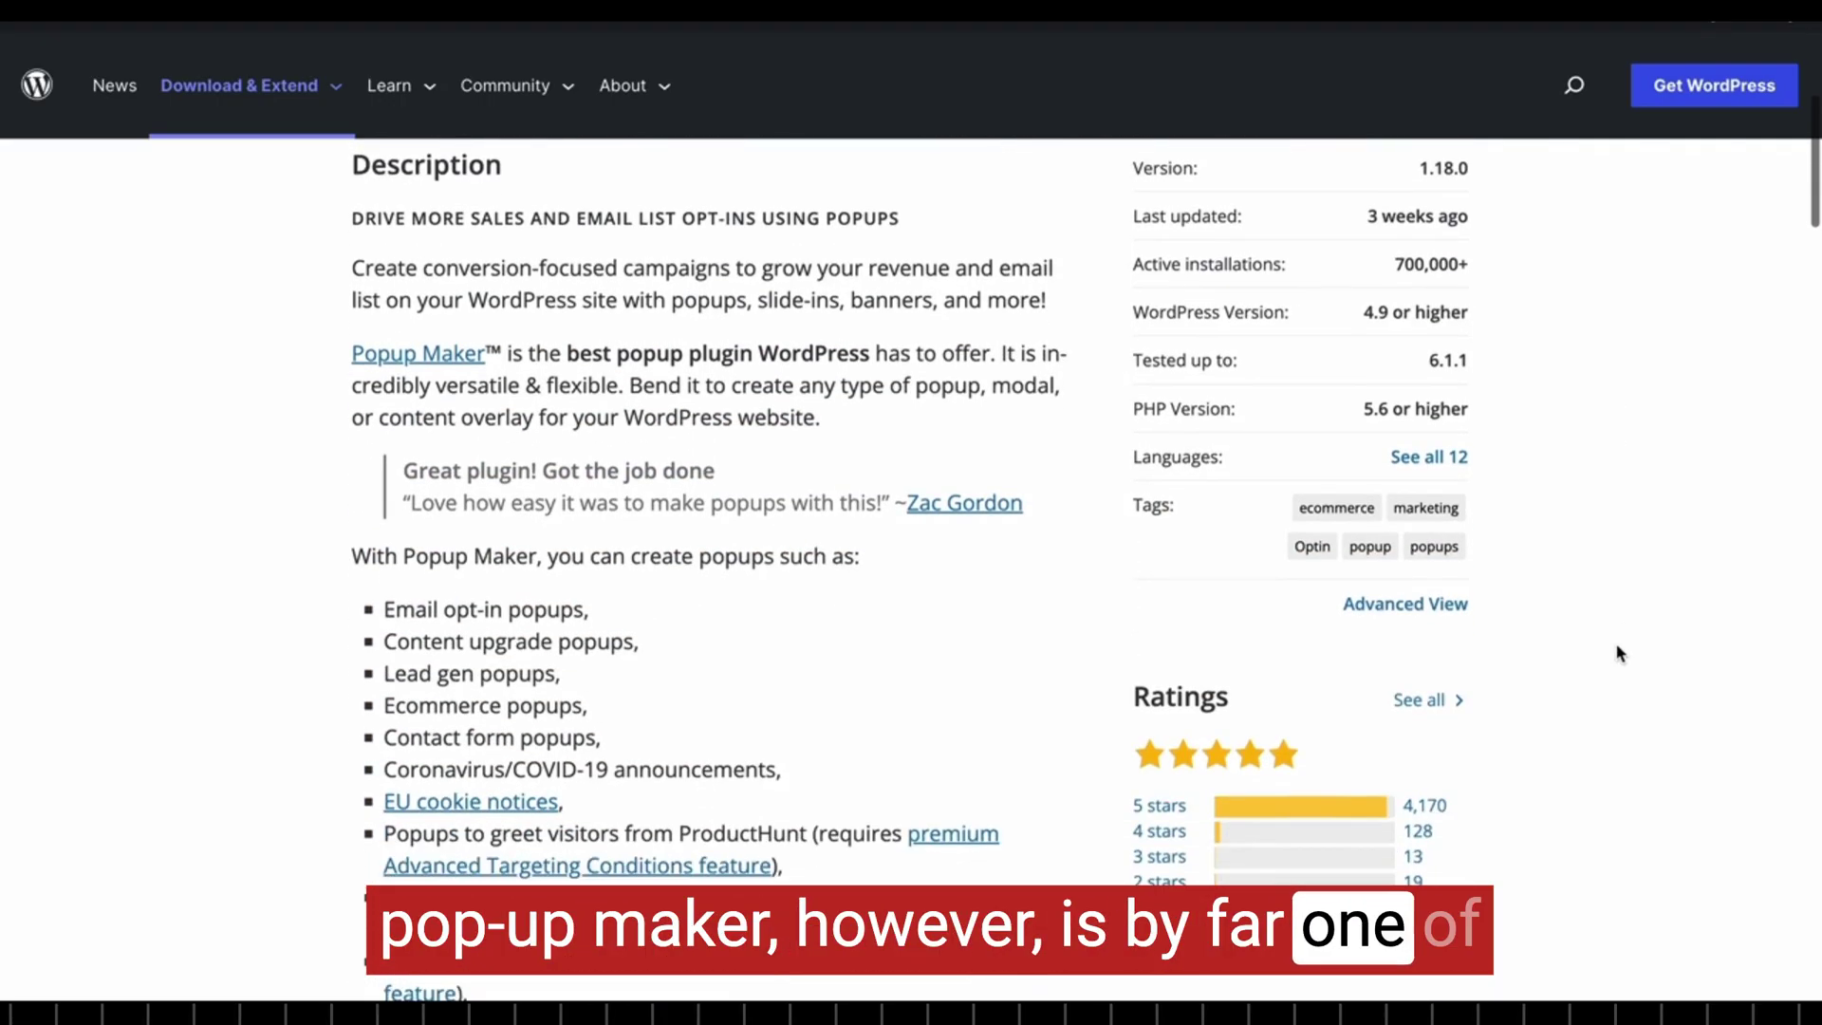
scroll(1619, 652, "down", 3)
scroll(1618, 654, "down", 2)
scroll(1619, 654, "down", 3)
scroll(1618, 652, "down", 3)
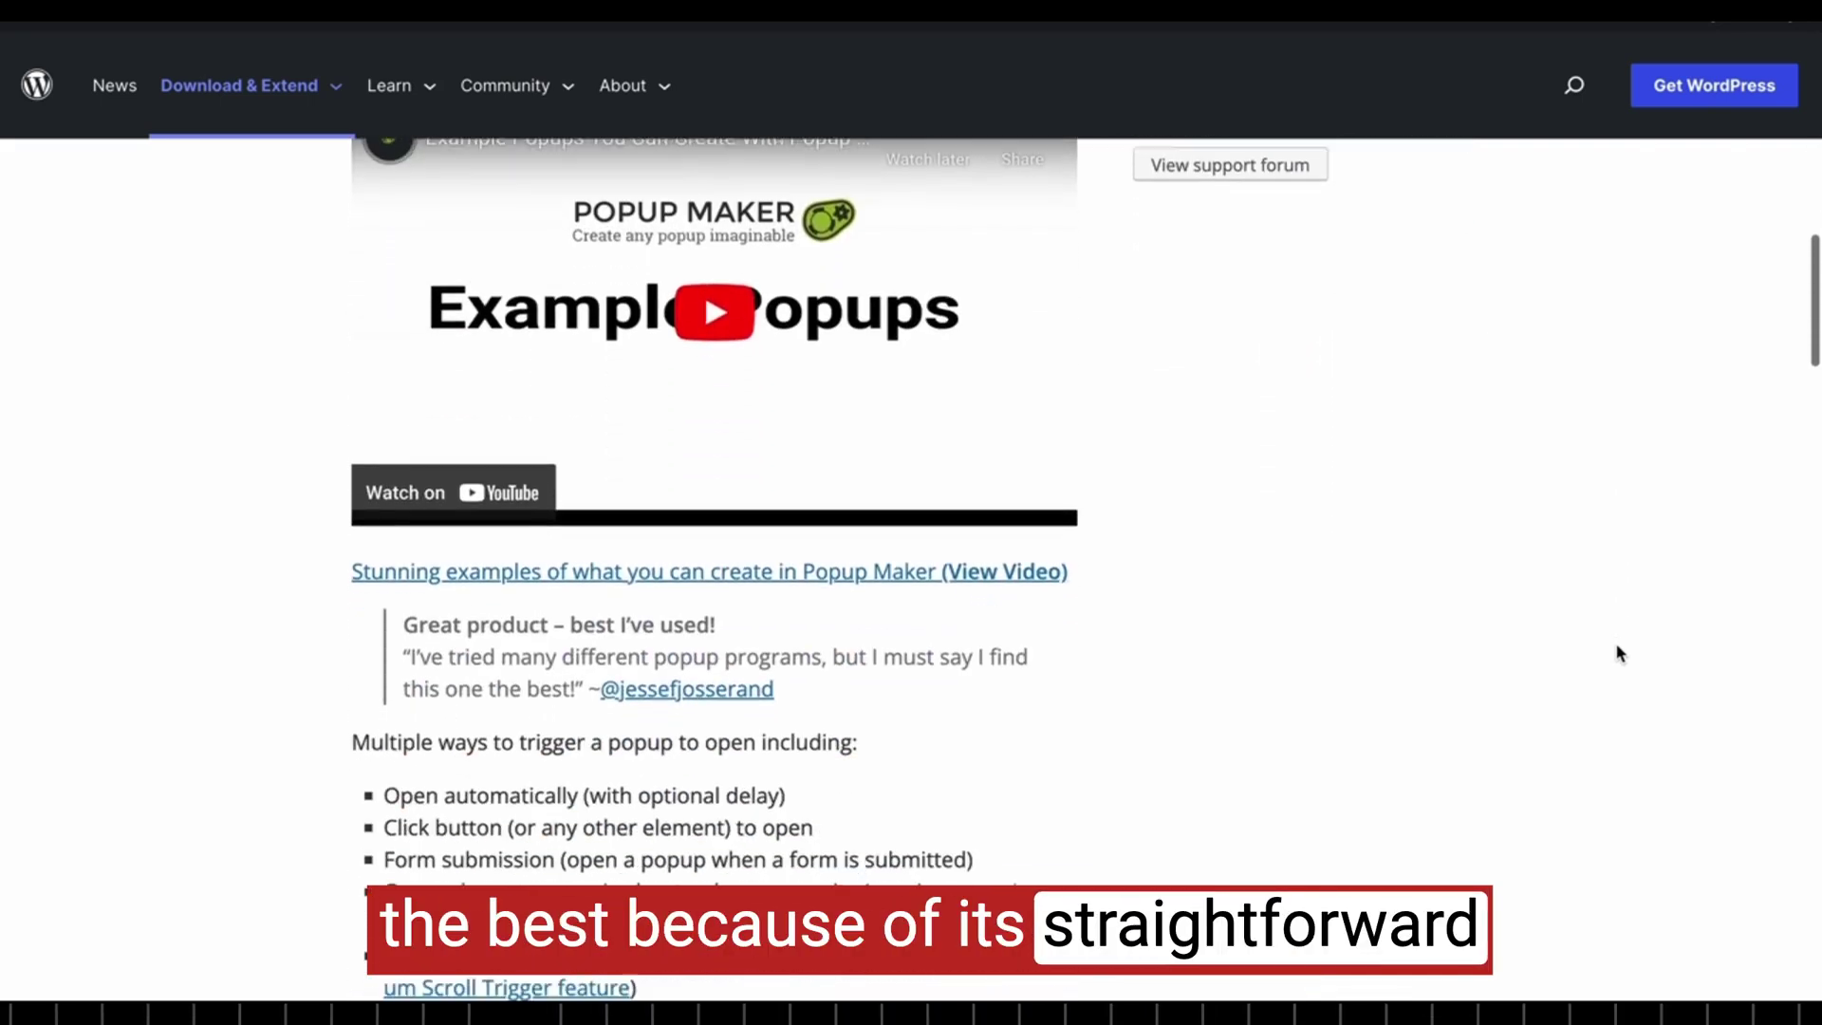
scroll(1619, 653, "down", 2)
scroll(1619, 653, "down", 1)
scroll(1619, 654, "down", 3)
scroll(1618, 654, "down", 3)
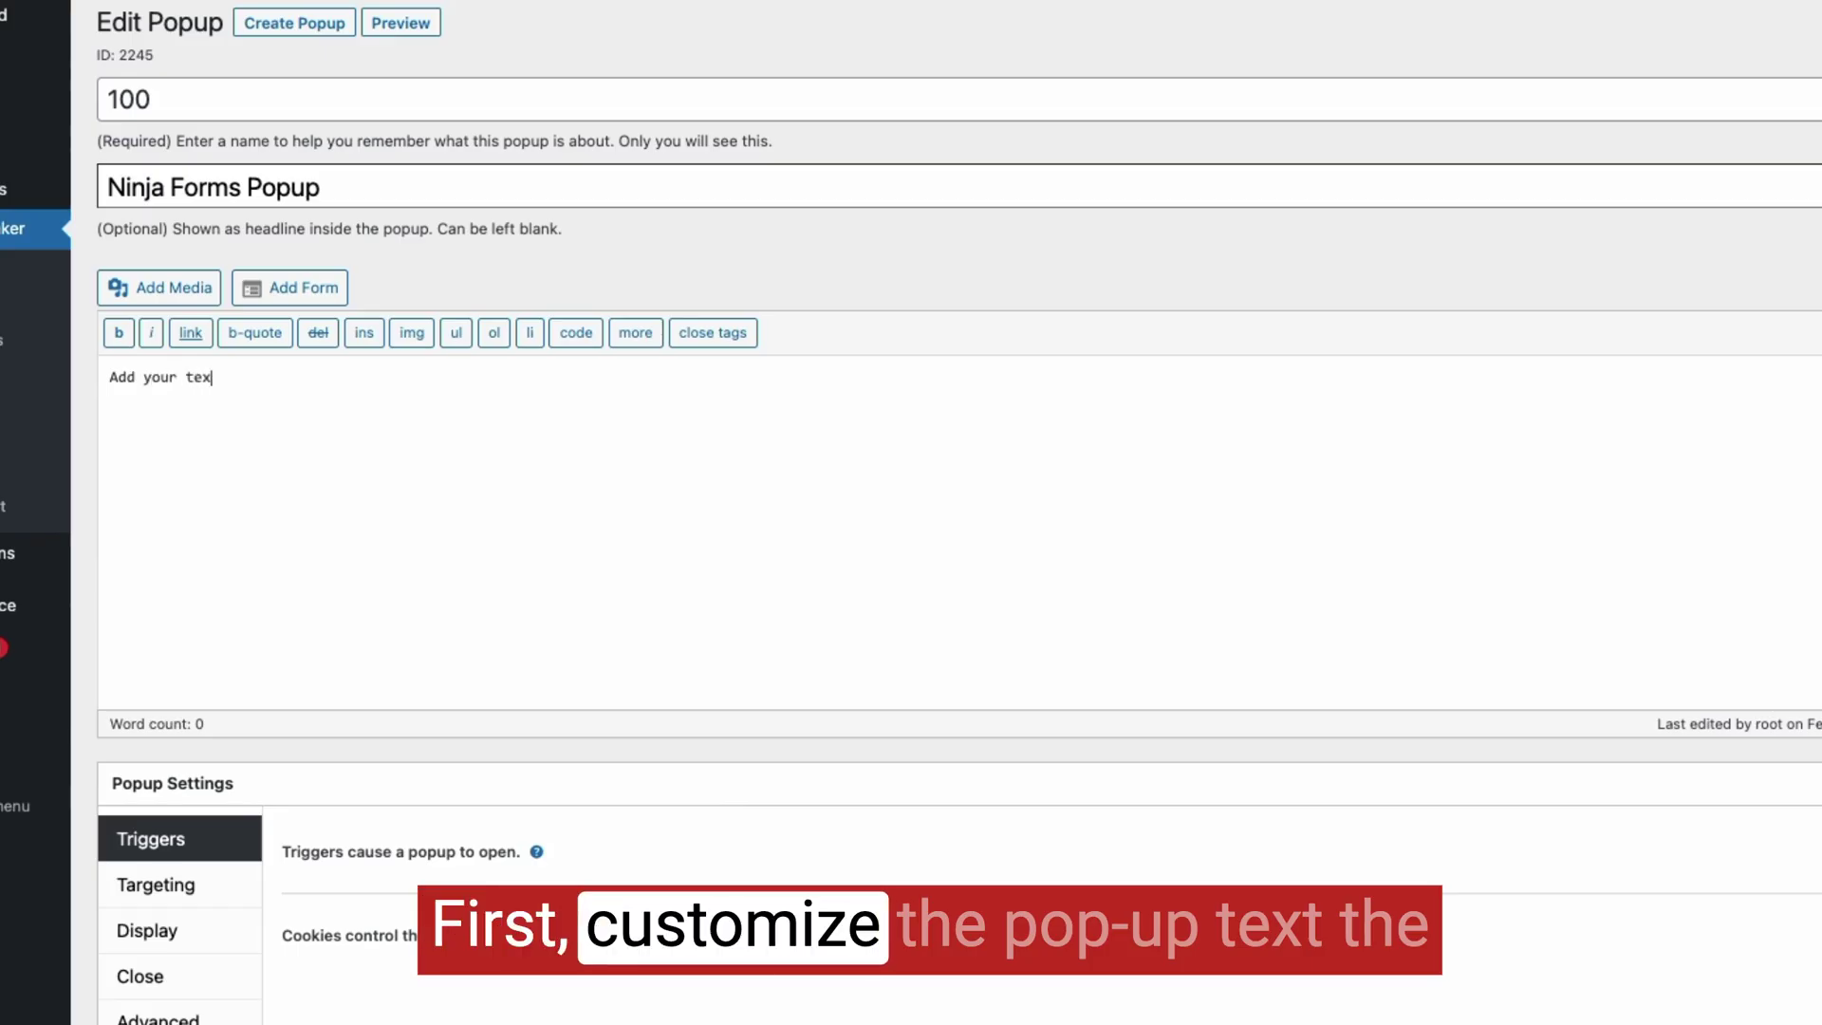
type(".  You can format it however you would like,")
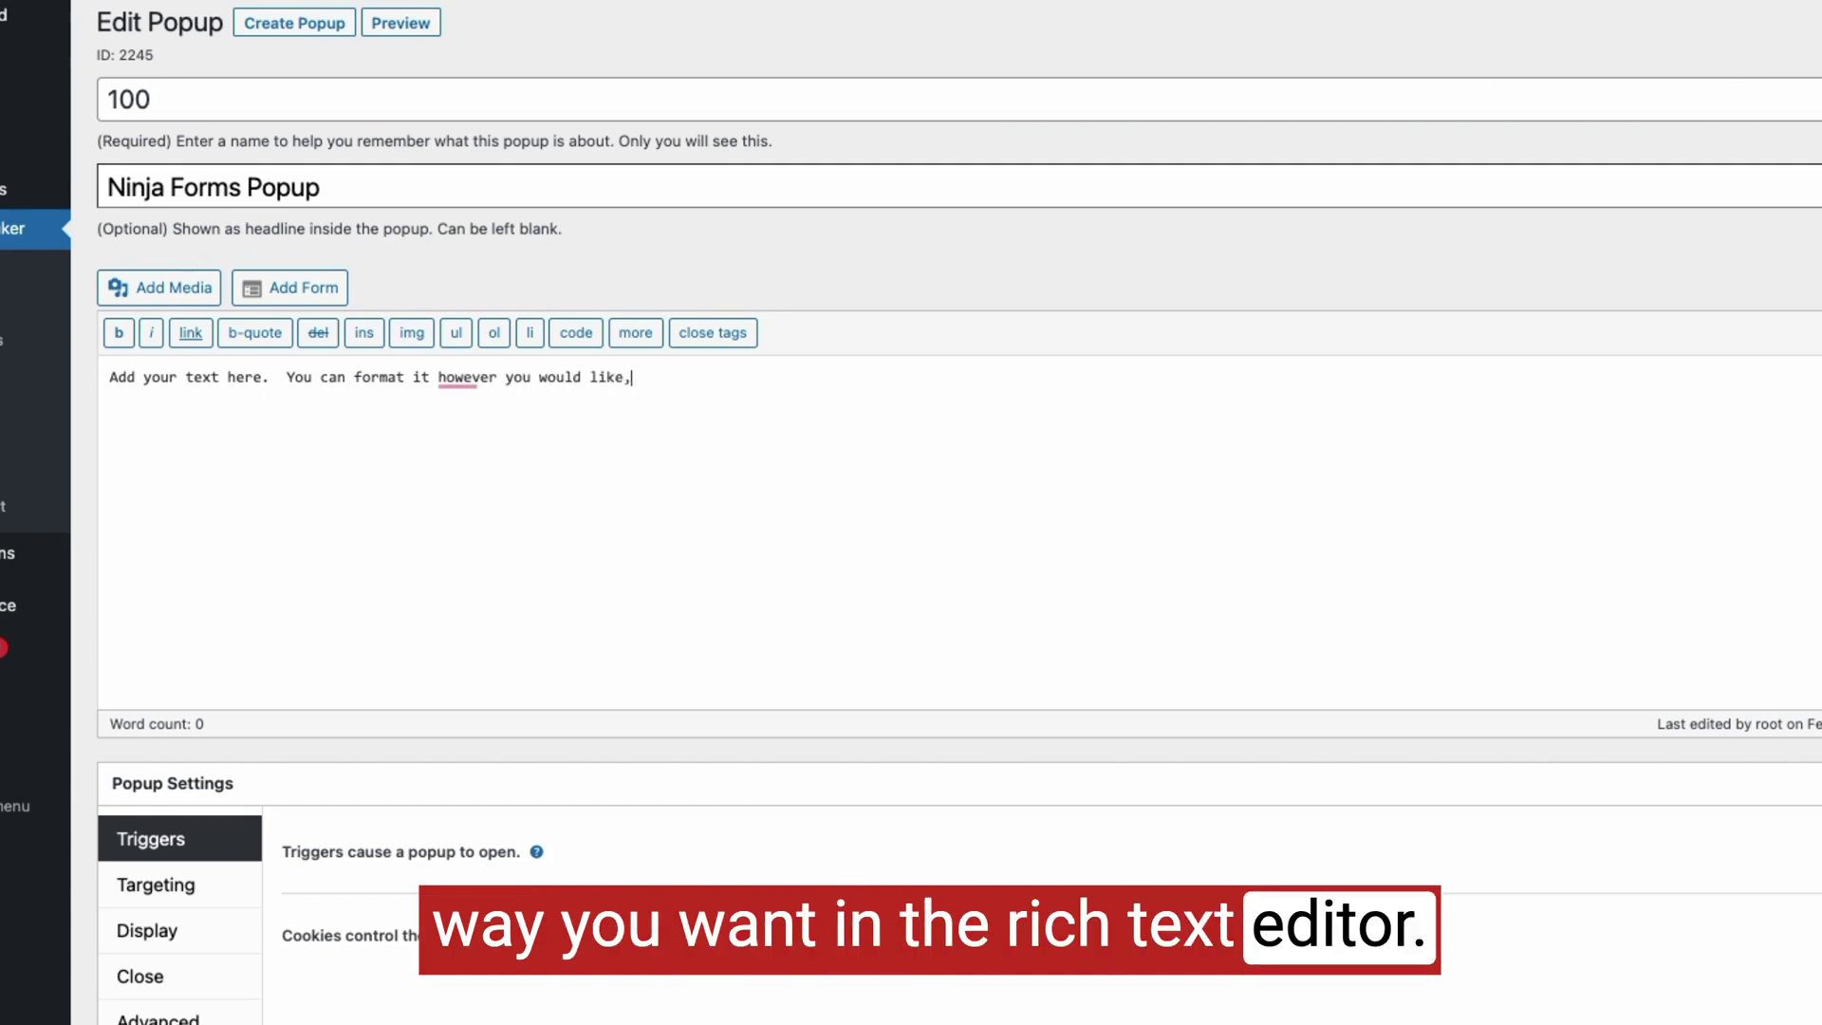
Step: End the placeholder sentence with a period and accept Grammarly's comma correction
key("BackSpace")
type(".")
left_click(465, 386)
left_click(500, 440)
left_click(669, 380)
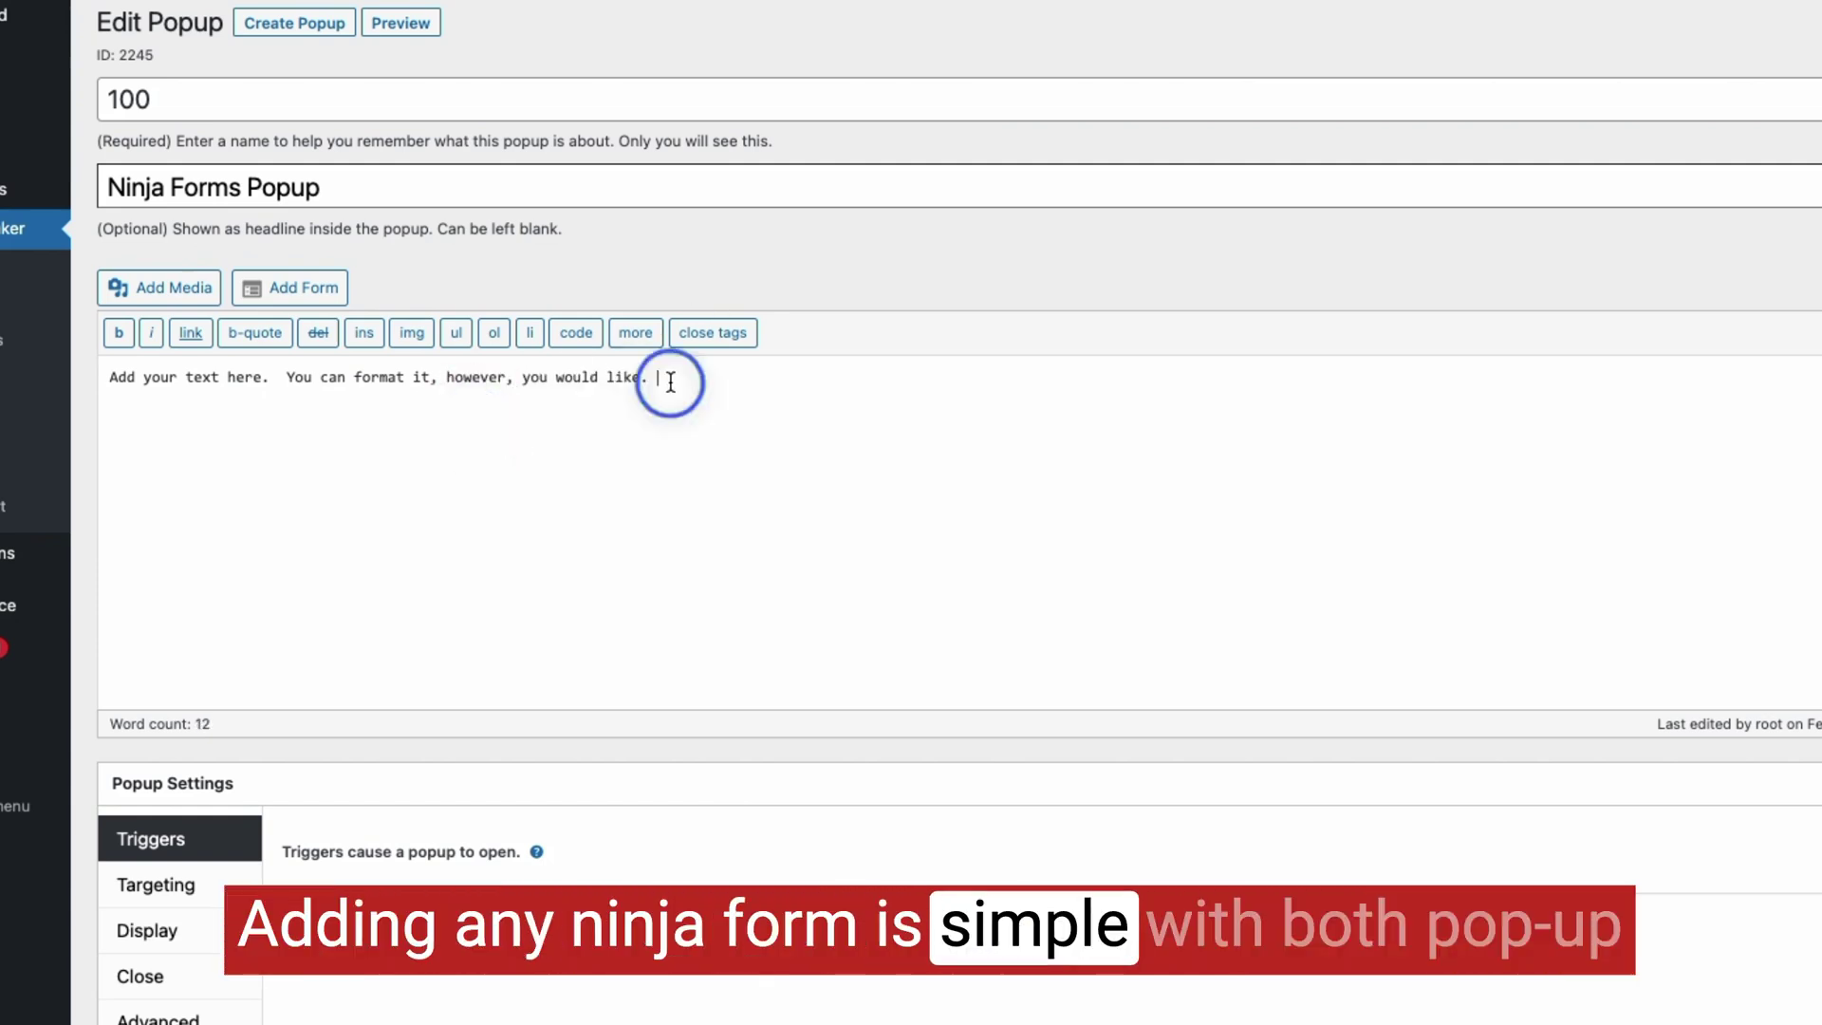
Step: In the Visual editor, format the whole placeholder sentence as Heading 2
left_click(118, 332)
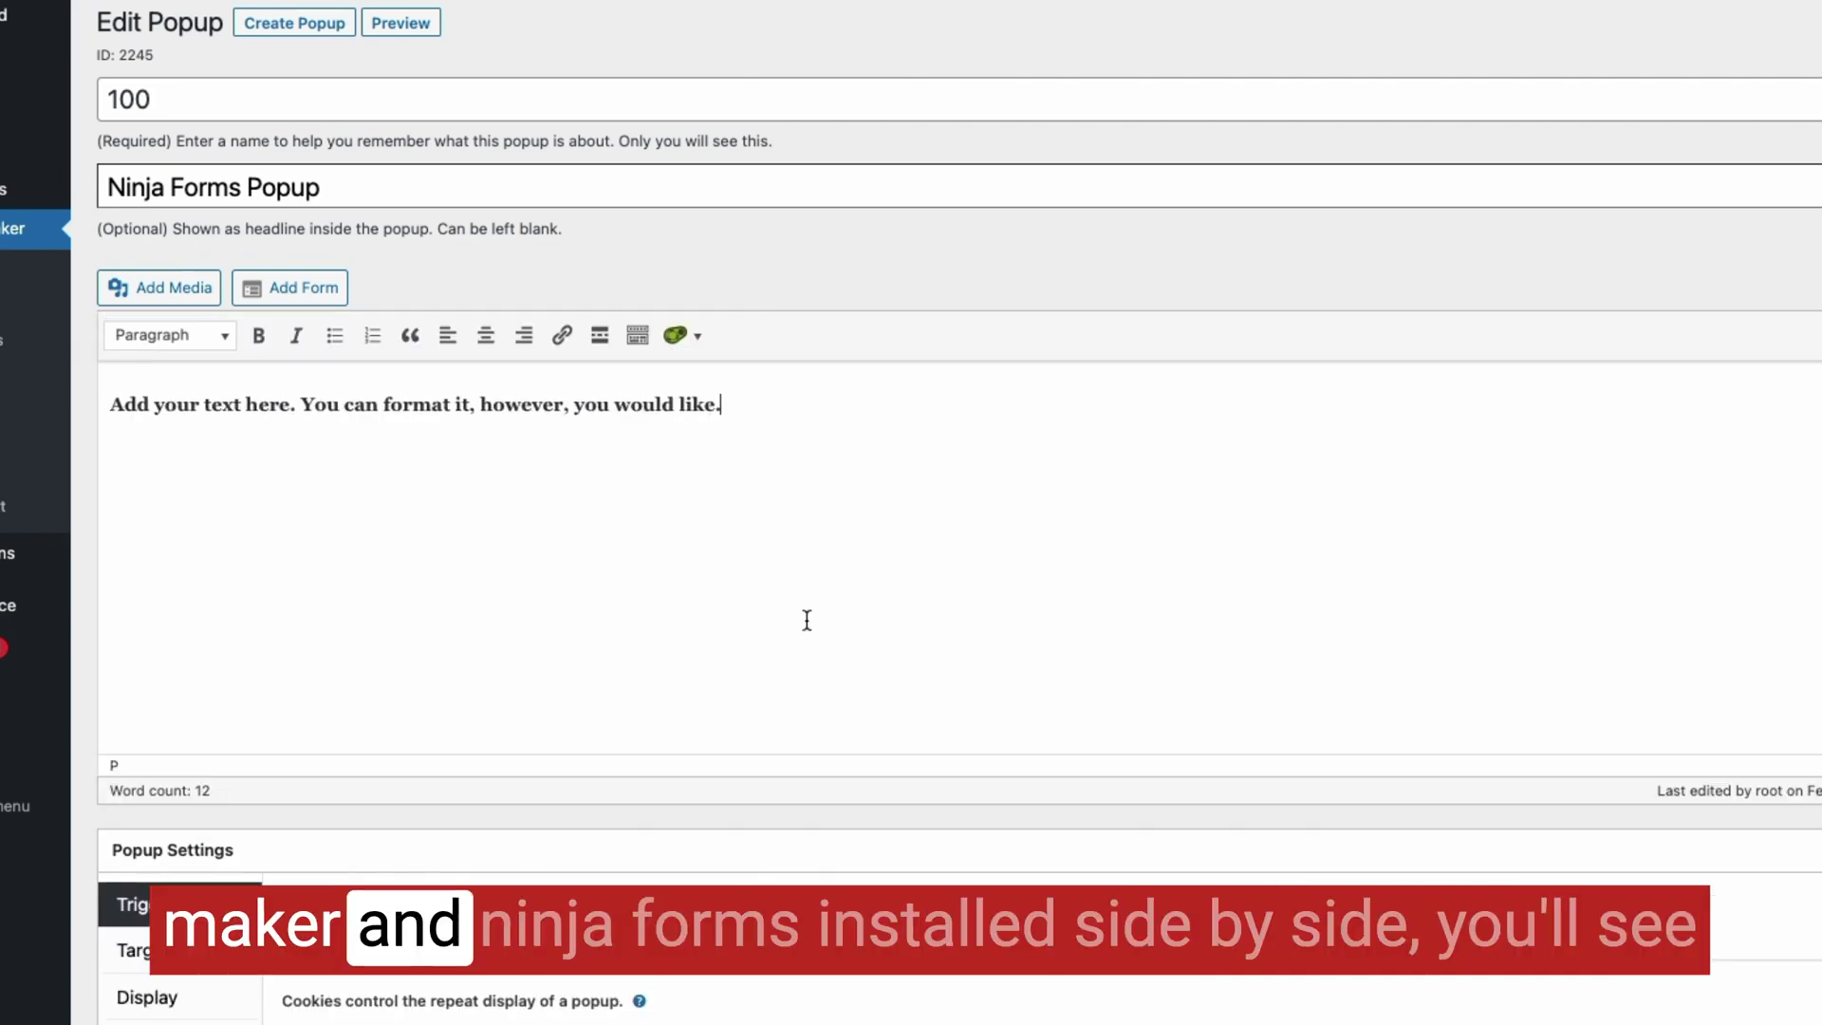
left_click_drag(723, 405, 109, 405)
left_click(168, 334)
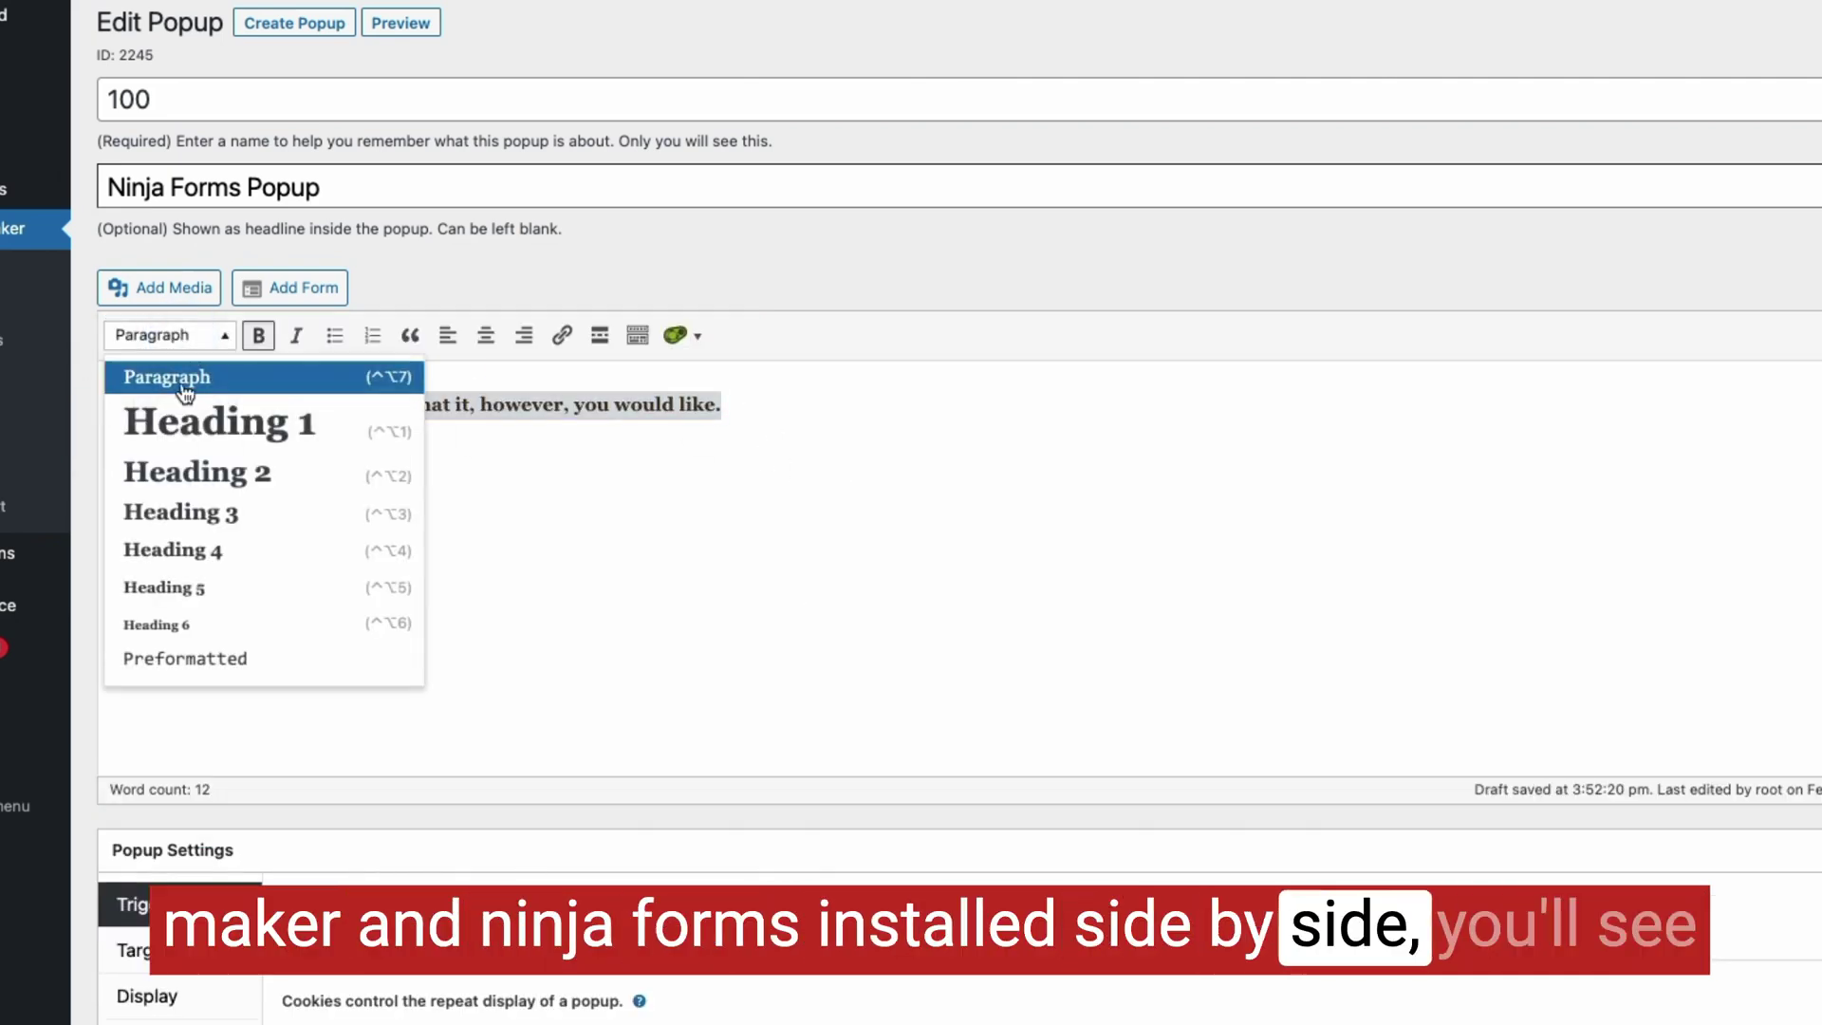
left_click(215, 469)
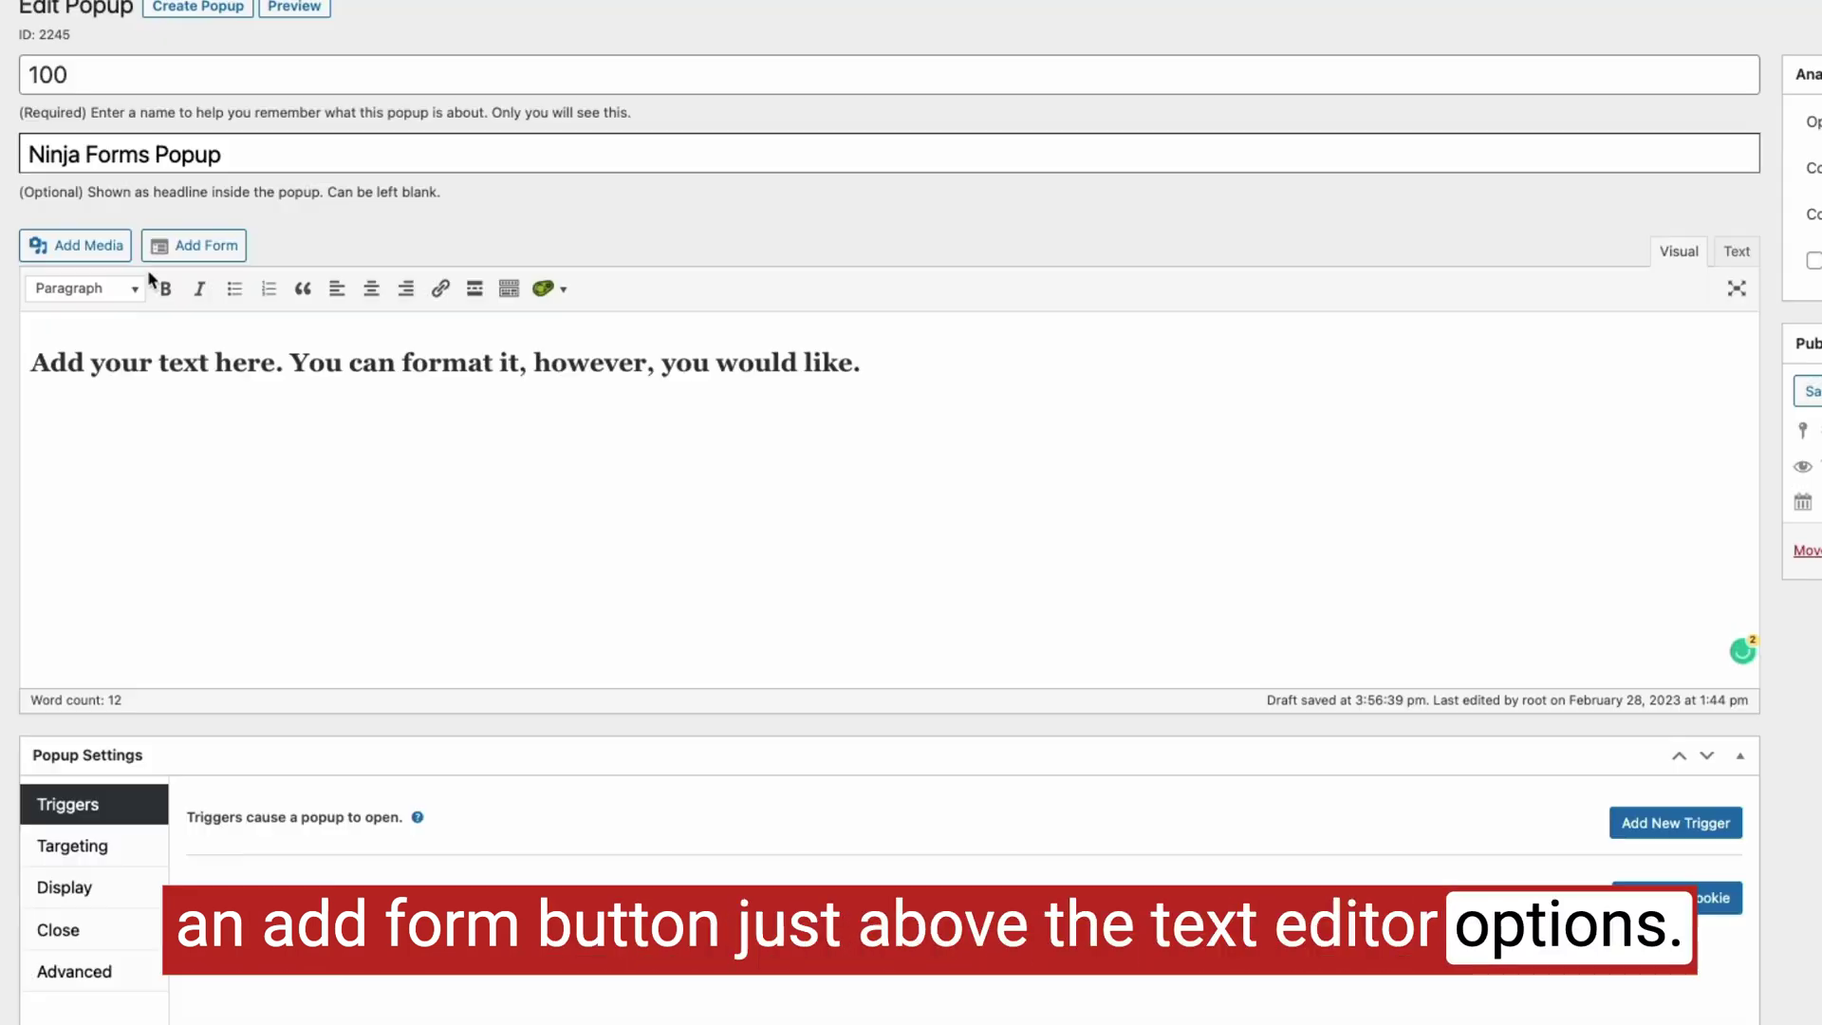
Step: Open the Add Form dialog to see which Ninja Forms can be inserted
left_click(195, 248)
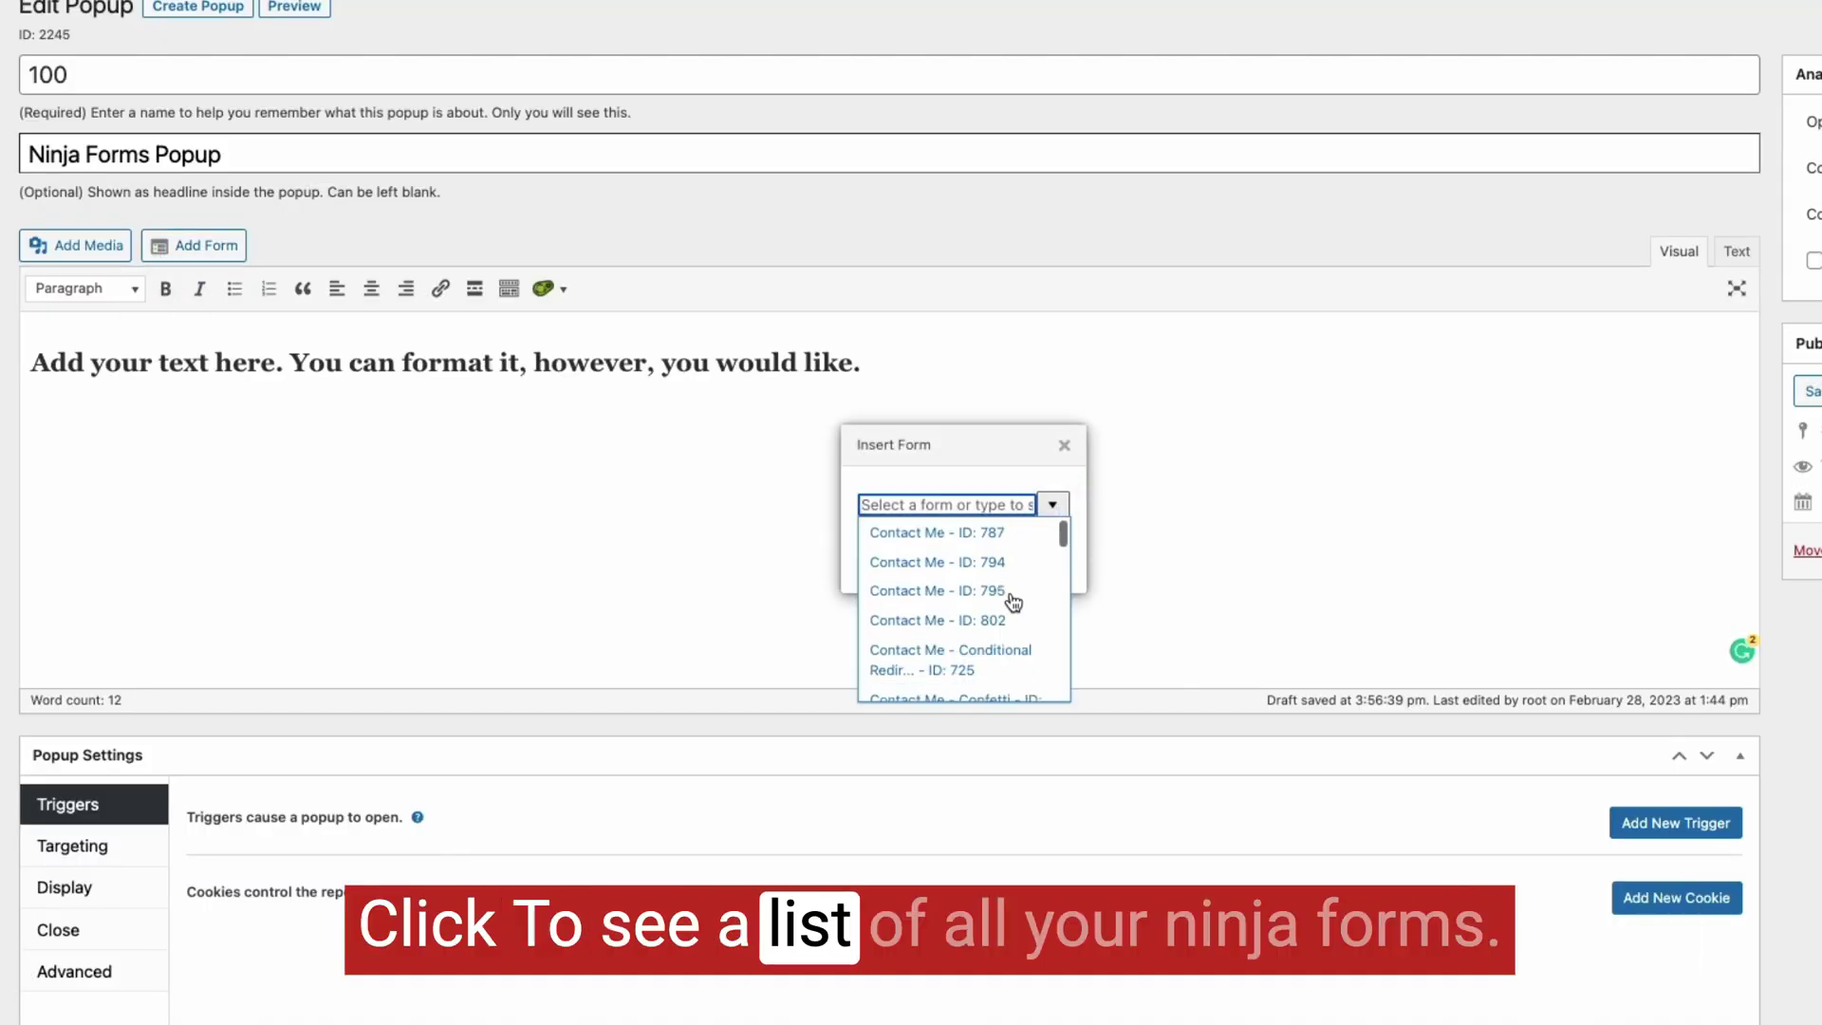
scroll(1013, 605, "down", 3)
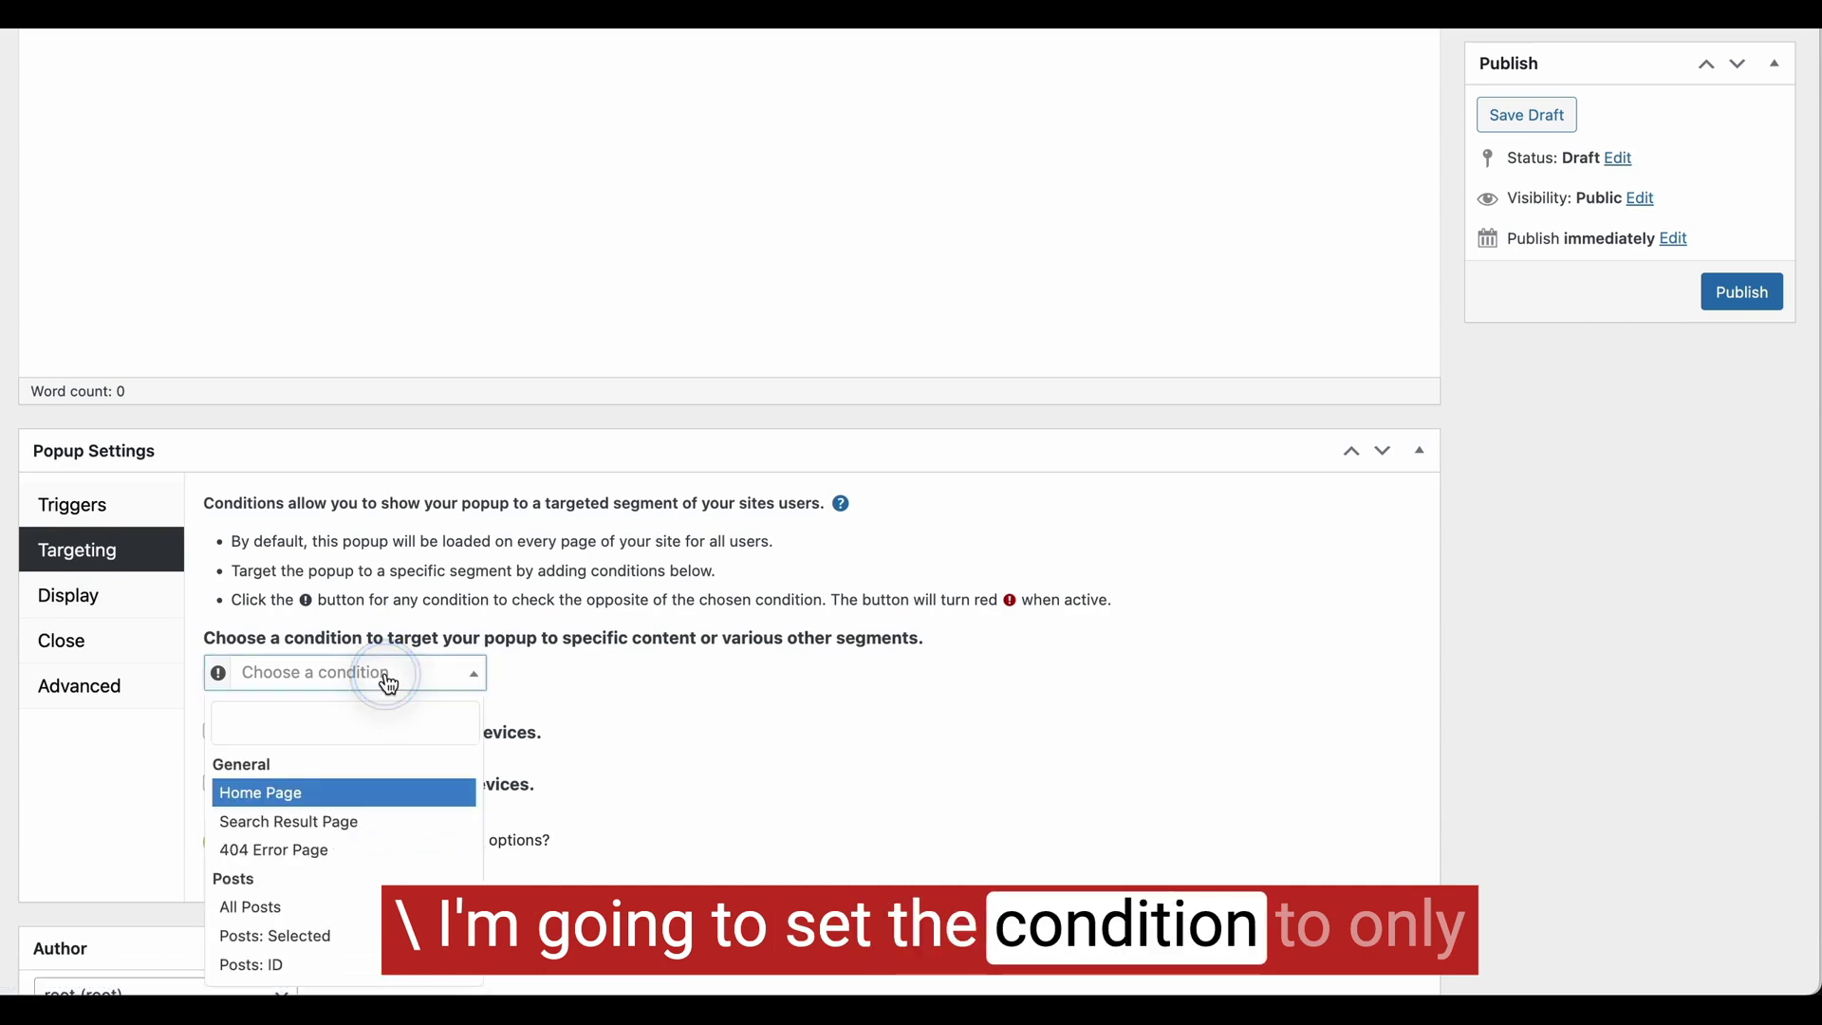
Step: Target the Home Page and add a Time Delay / Auto Open trigger with an On Popup Close cookie
left_click(309, 796)
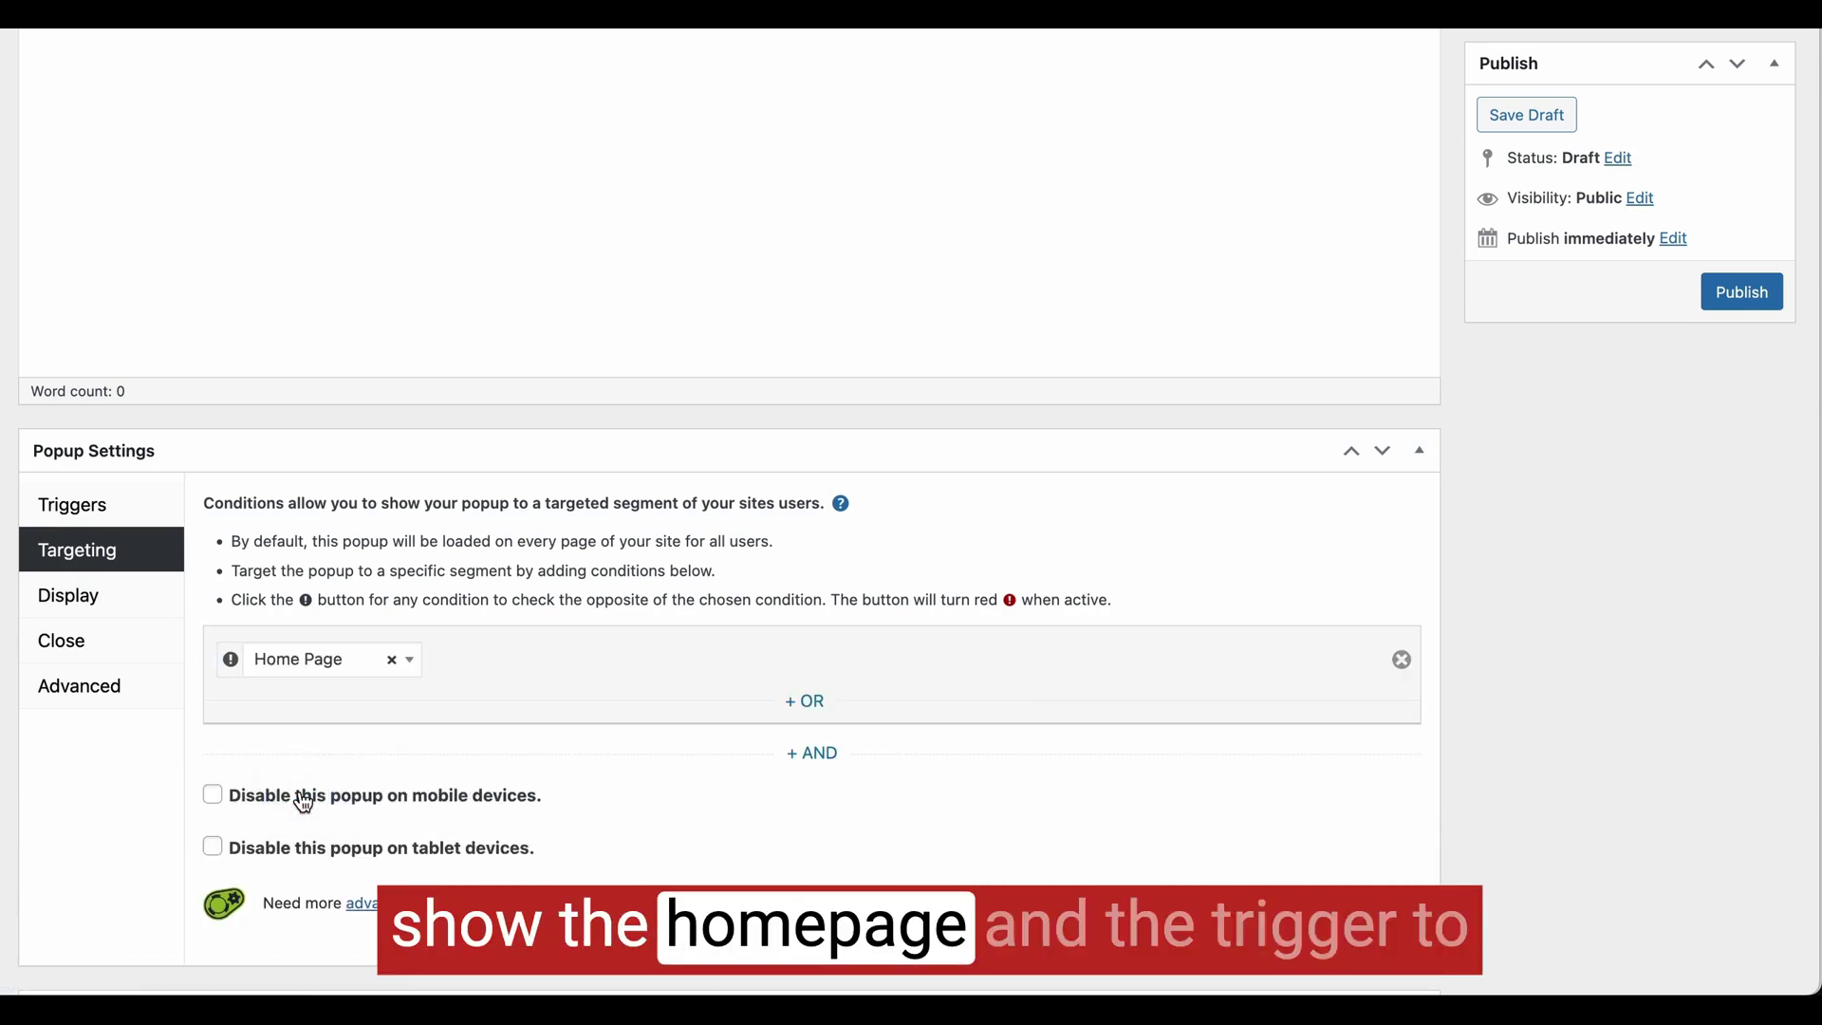
left_click(120, 513)
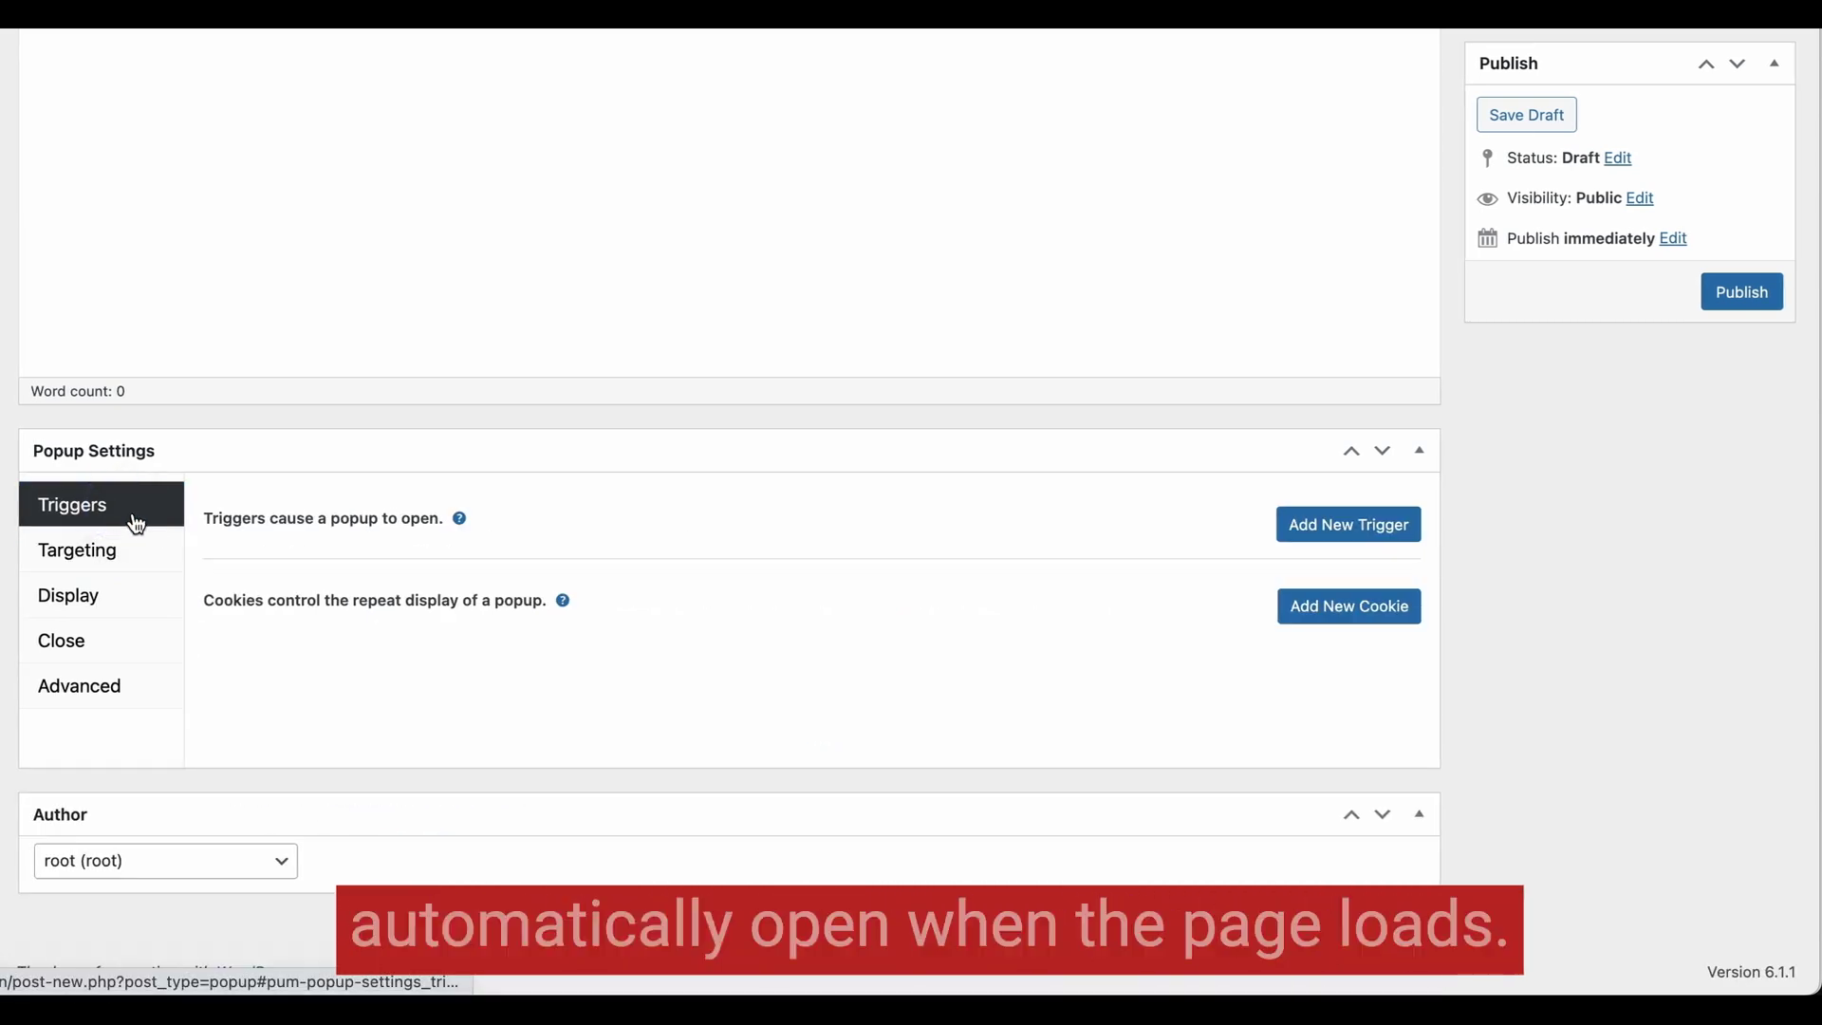
left_click(1348, 525)
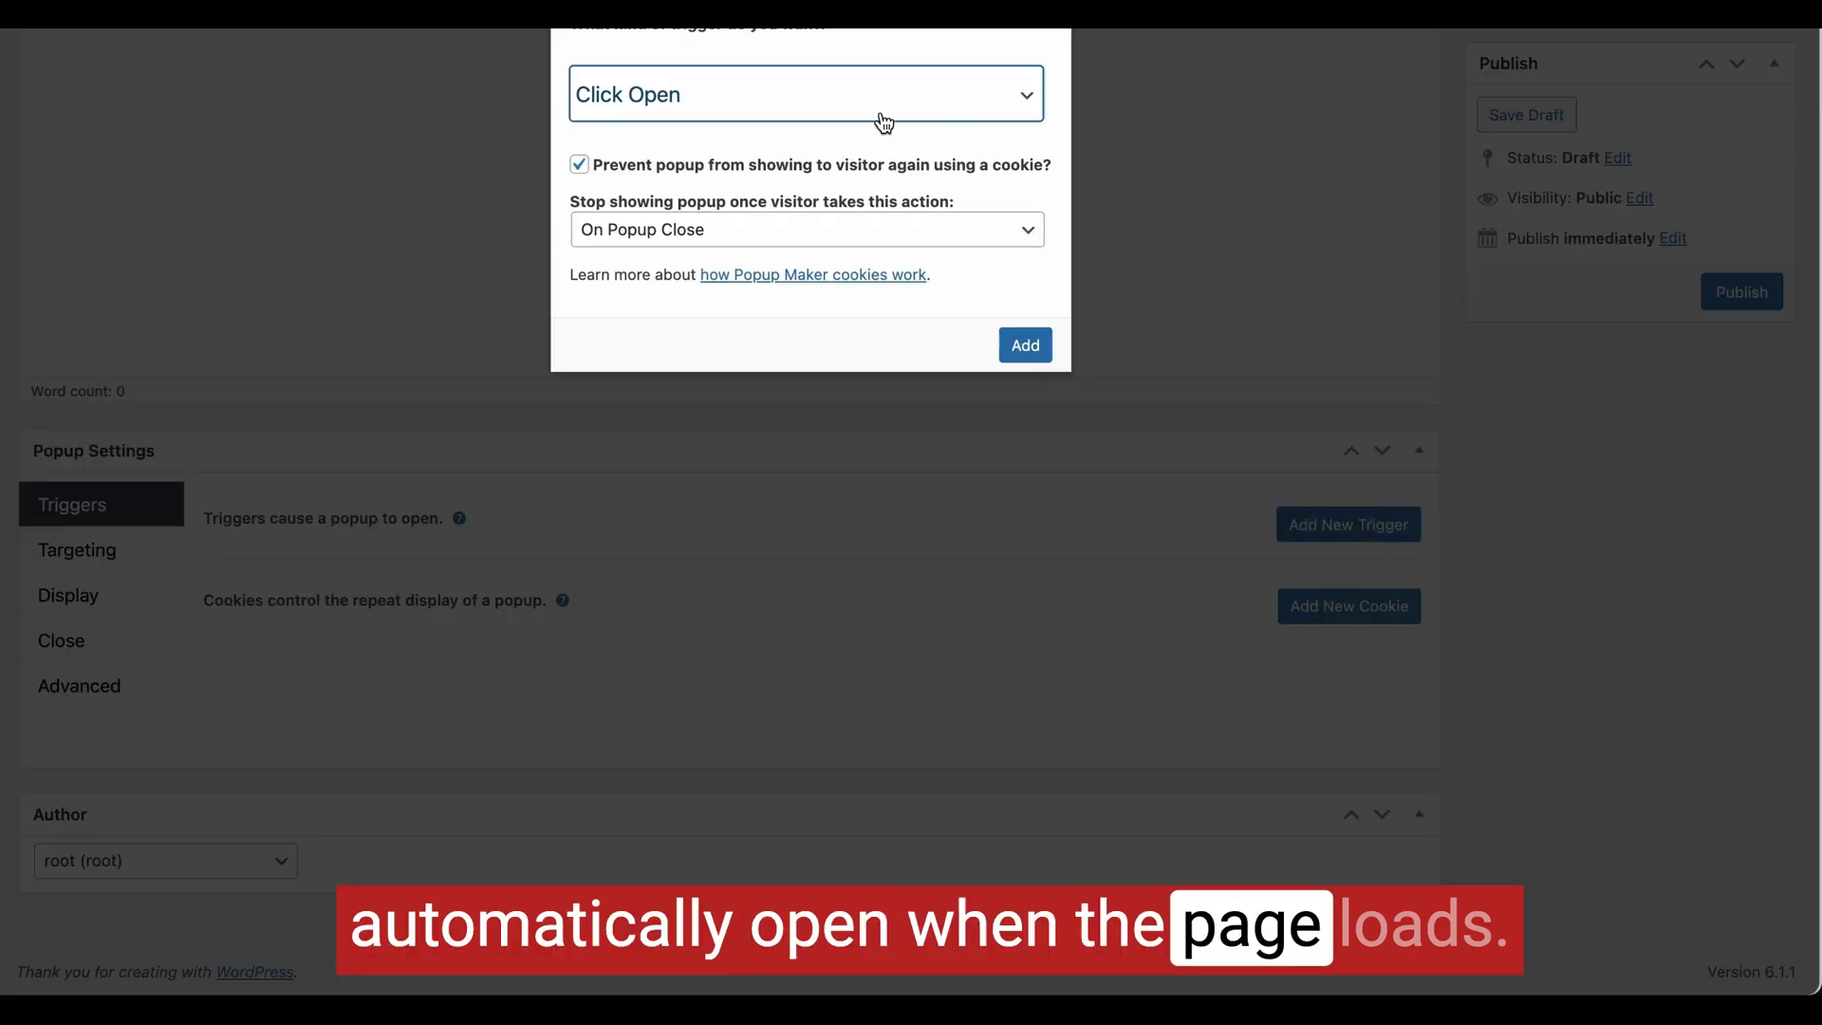
left_click(856, 81)
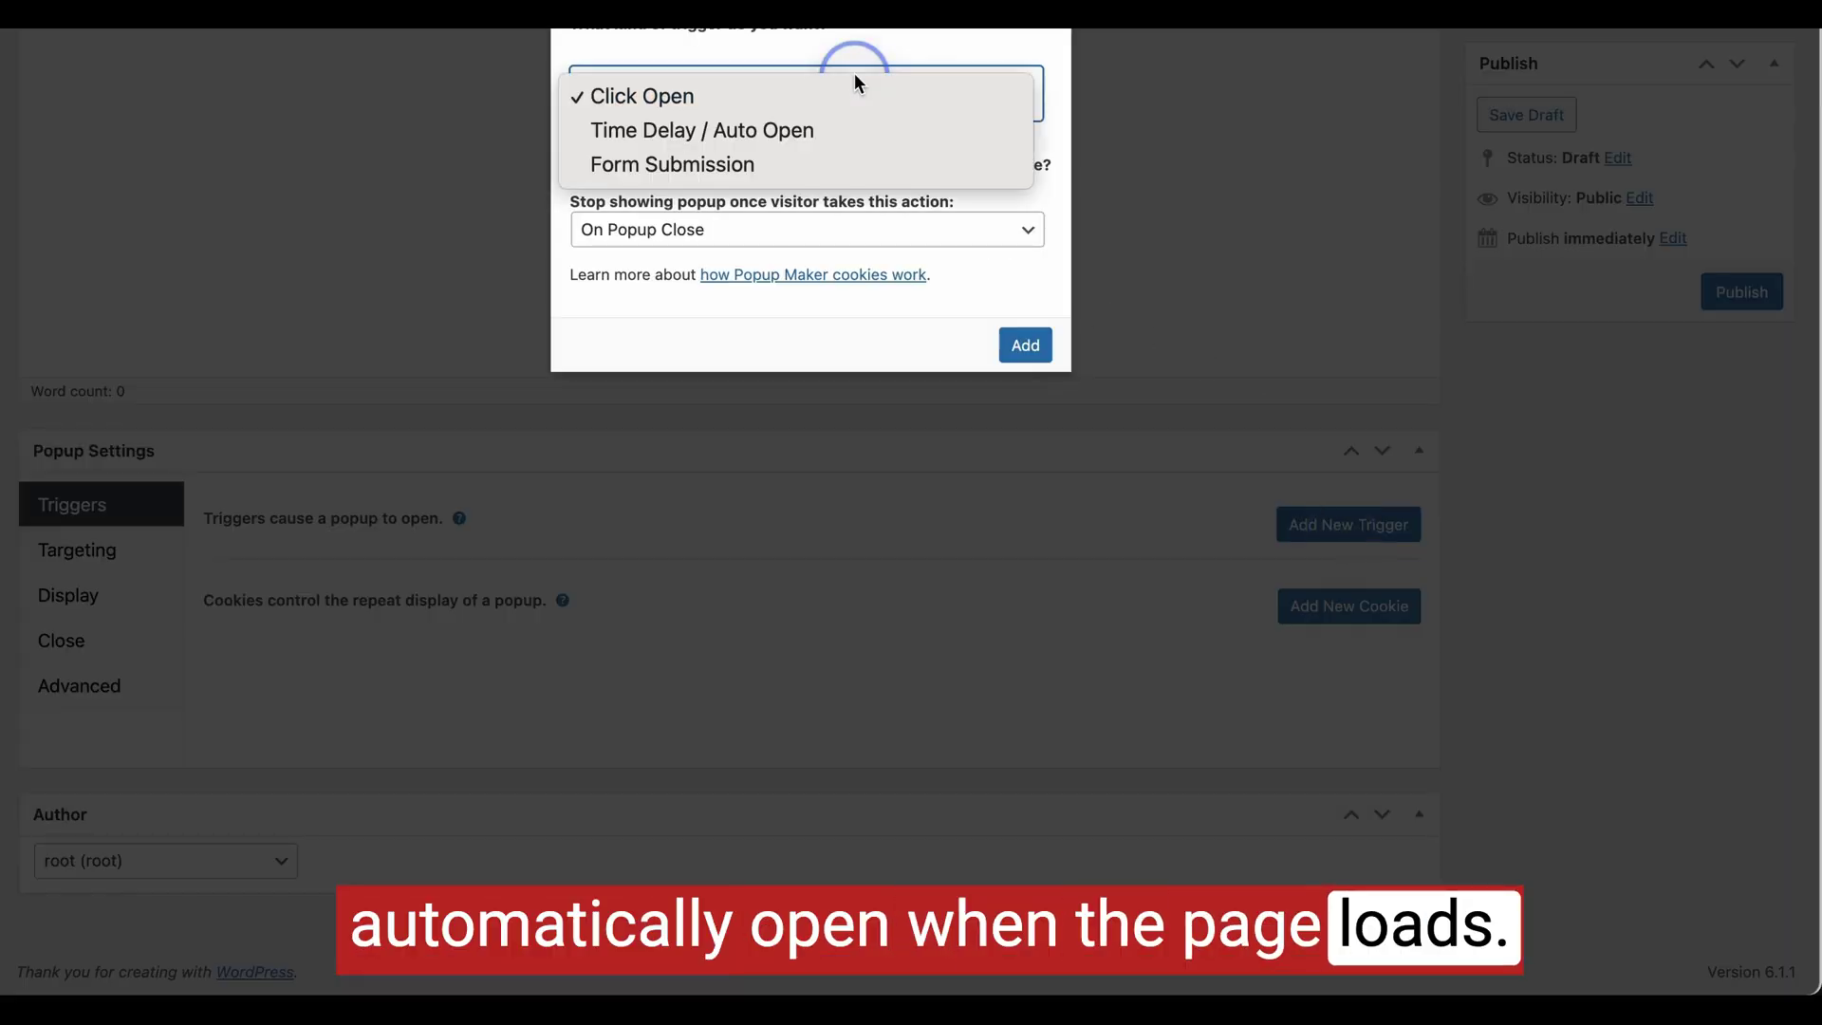
left_click(680, 133)
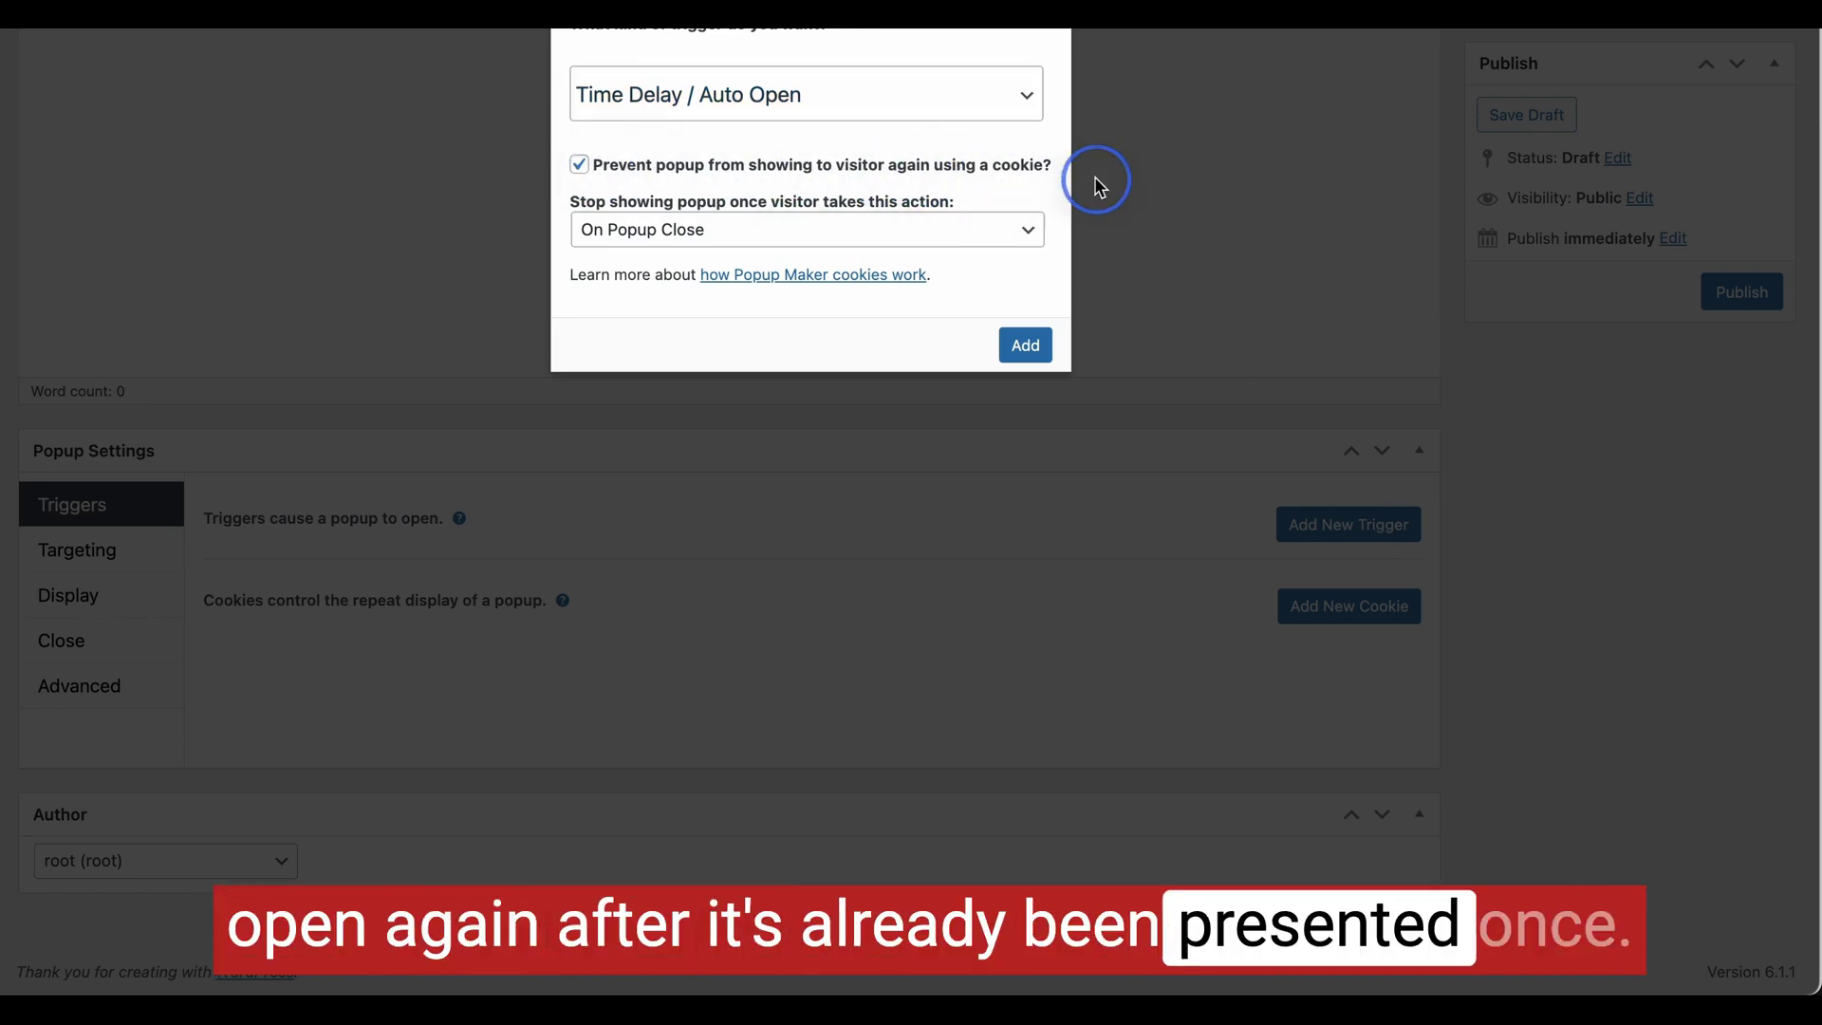
left_click(875, 231)
left_click(1024, 342)
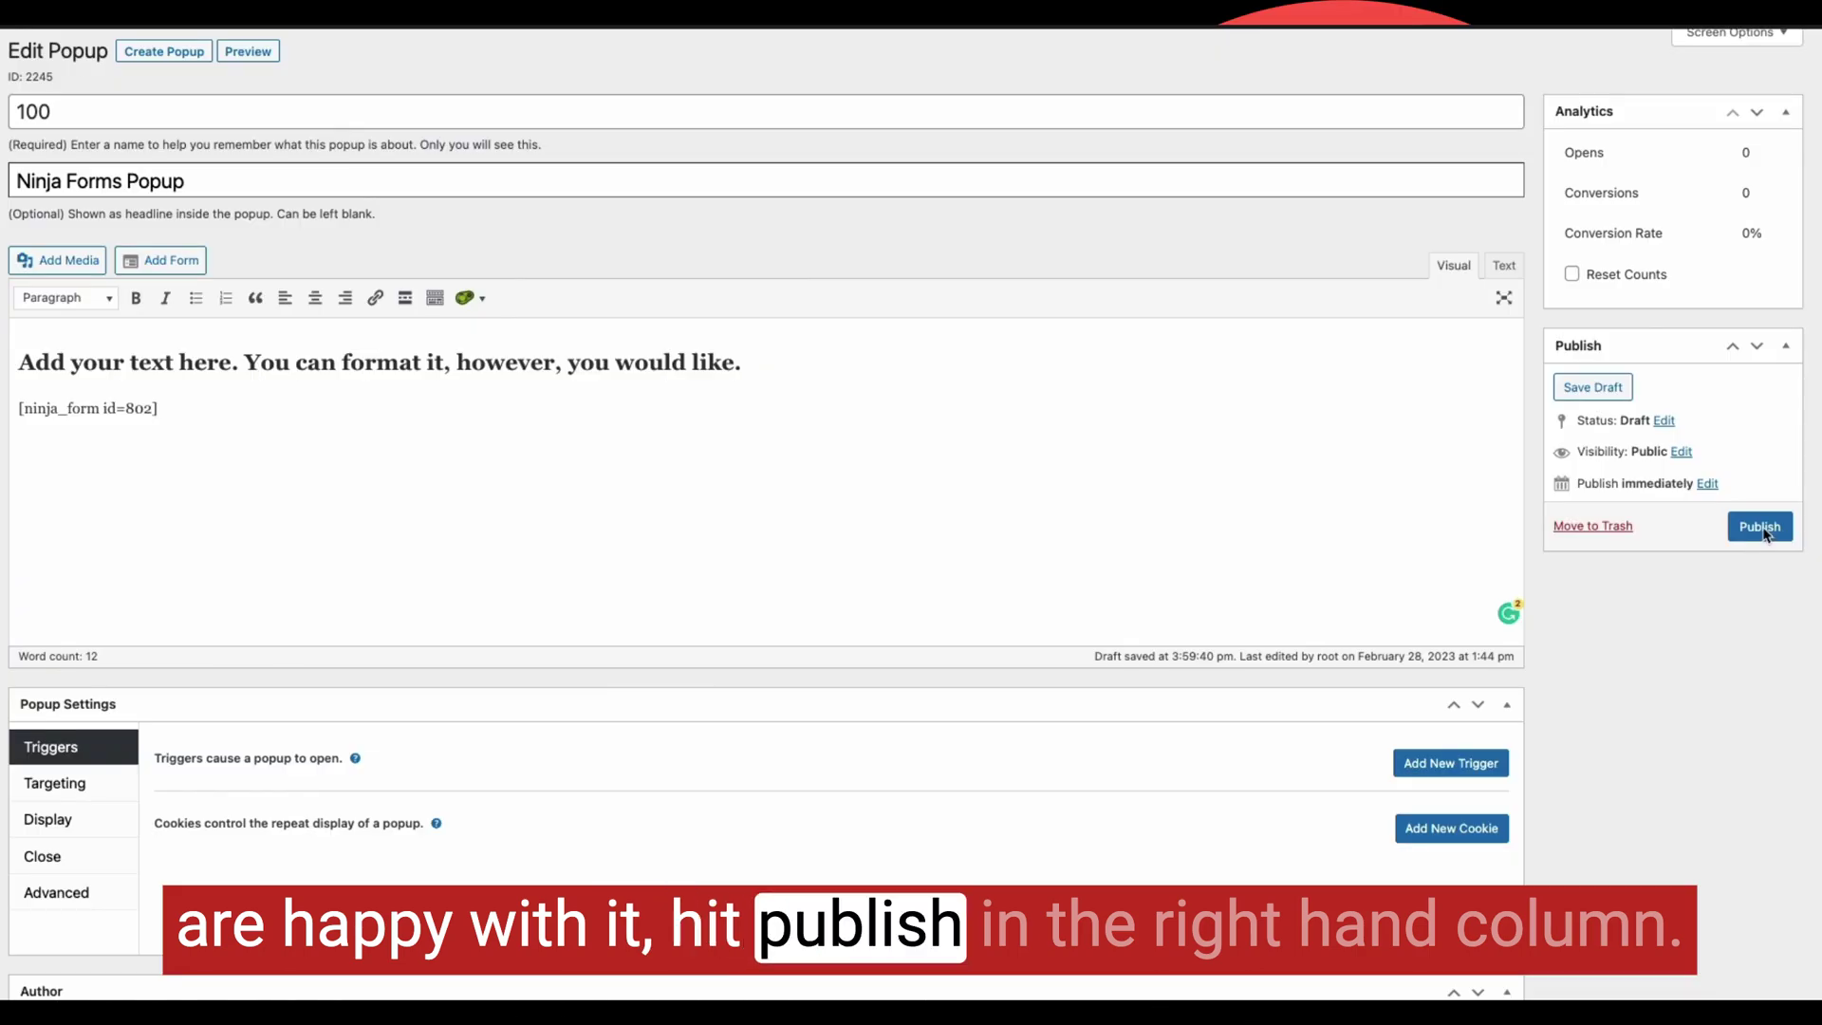
Step: Publish popup 100 with its heading and [ninja_form id=802] shortcode
left_click(1760, 530)
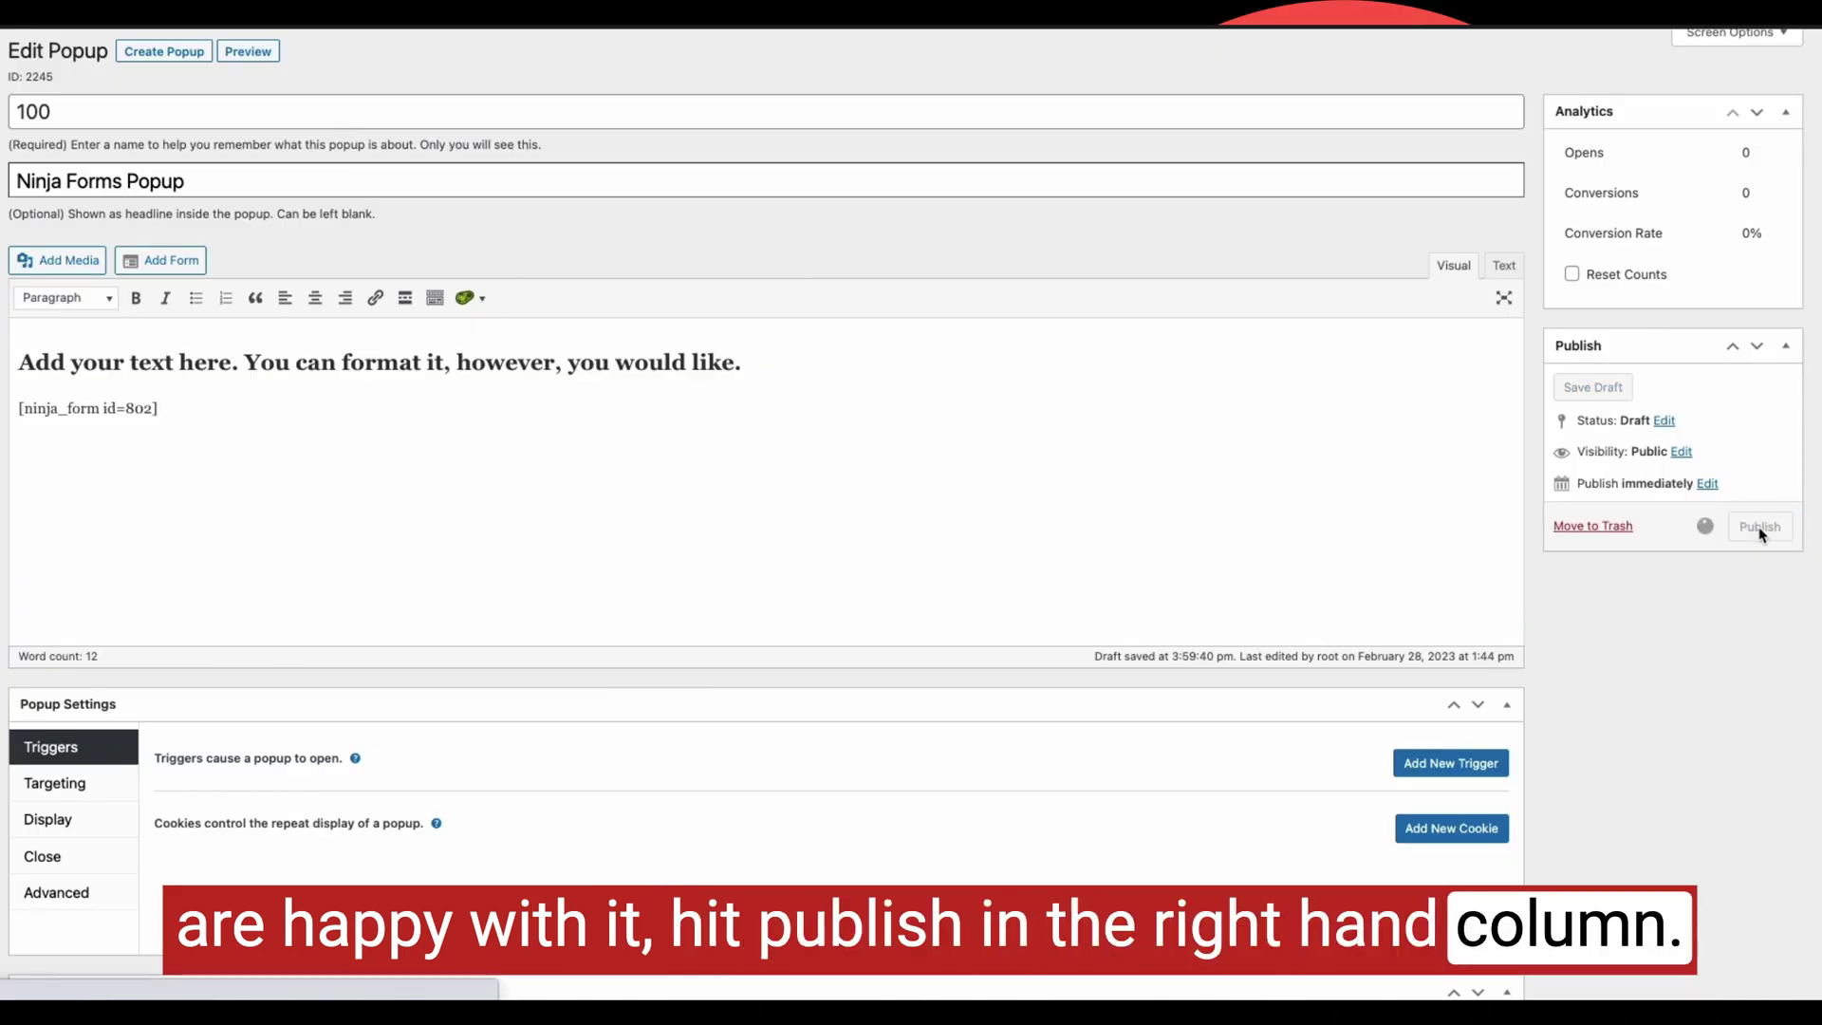